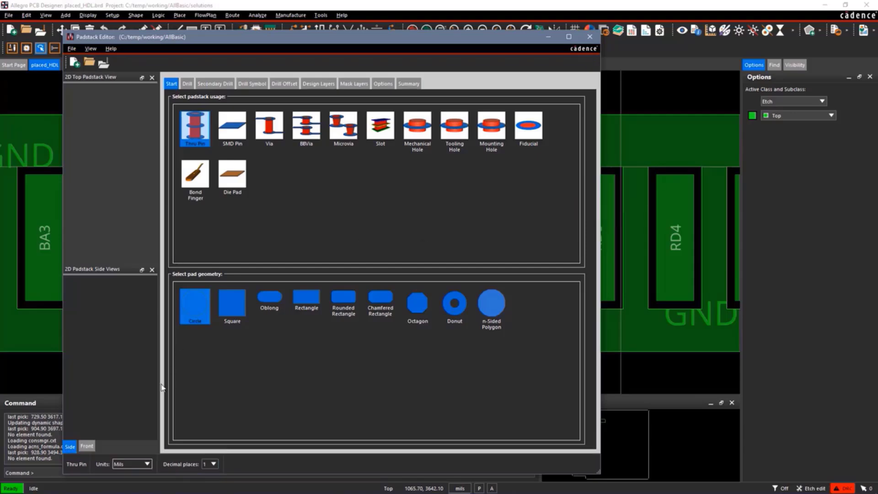
# Configure the new padstack's units as mils with 2 decimal places.
pyautogui.click(148, 464)
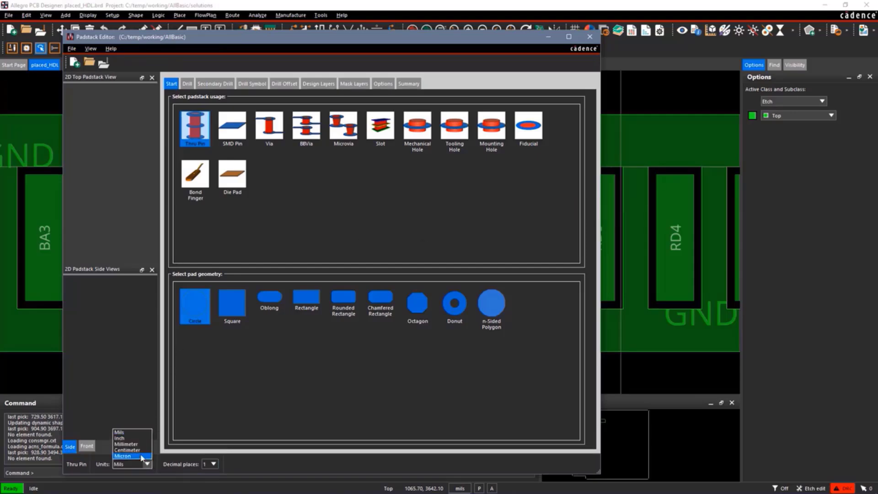
pyautogui.click(137, 432)
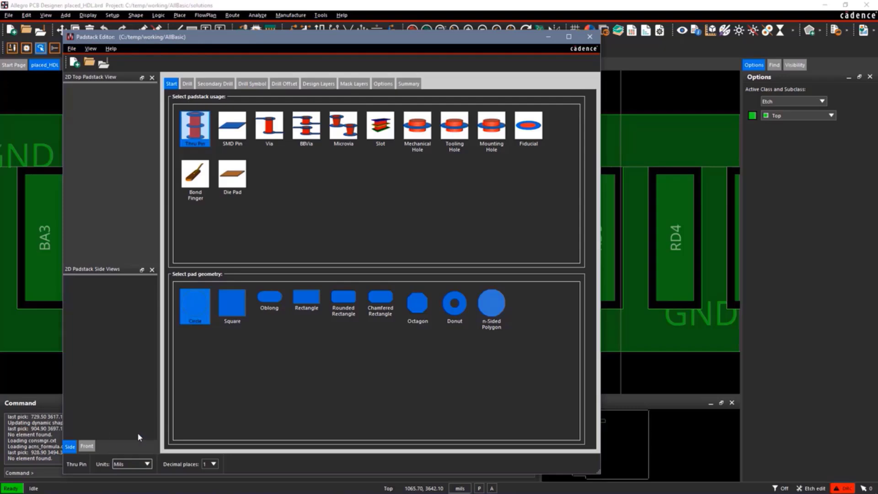
pyautogui.click(214, 465)
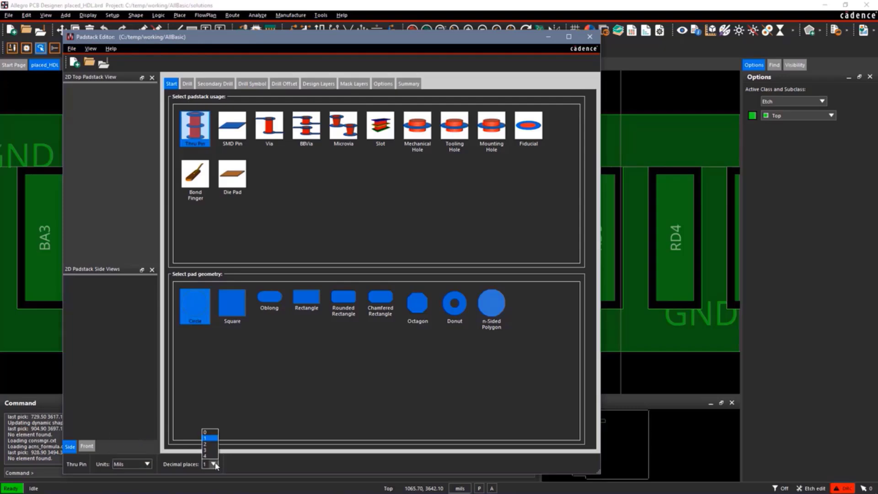
pyautogui.click(210, 446)
# Set the padstack usage to SMD Pin and check its drill hole type.
pyautogui.click(231, 133)
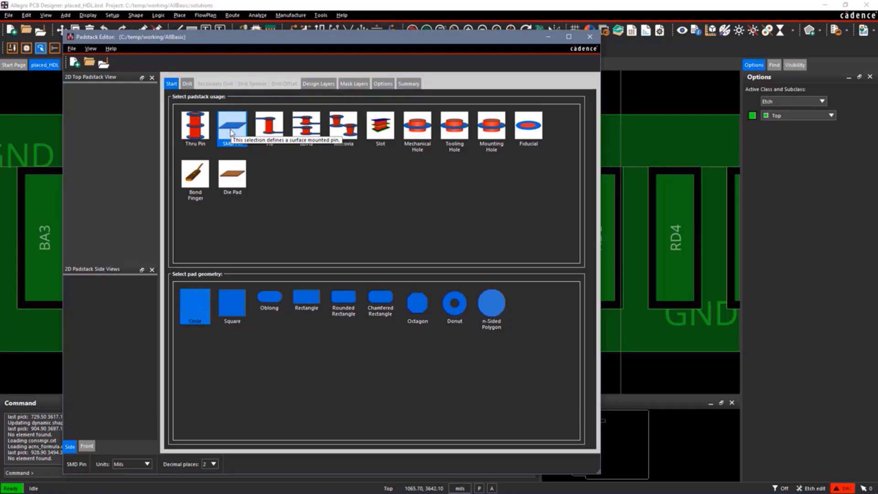
pyautogui.click(189, 84)
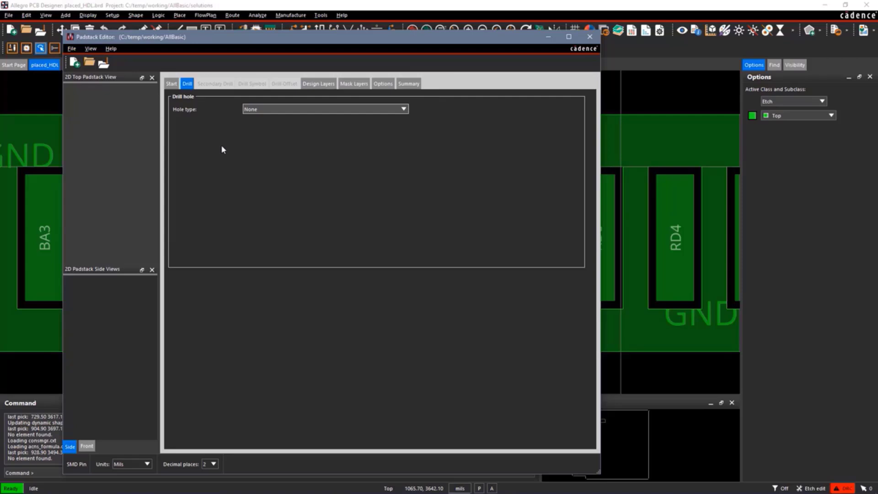
# Define the regular pad on BEGIN LAYER as a rectangle 76 mils wide and 24 mils high.
pyautogui.click(324, 85)
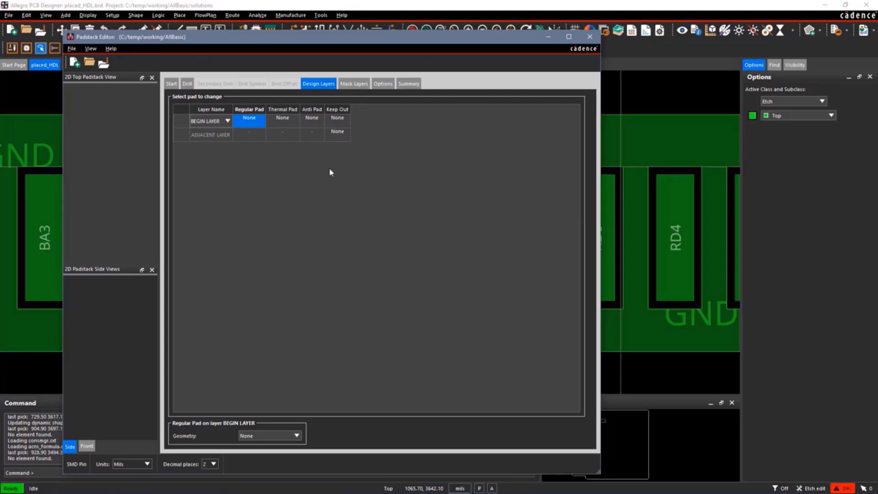
pyautogui.click(246, 122)
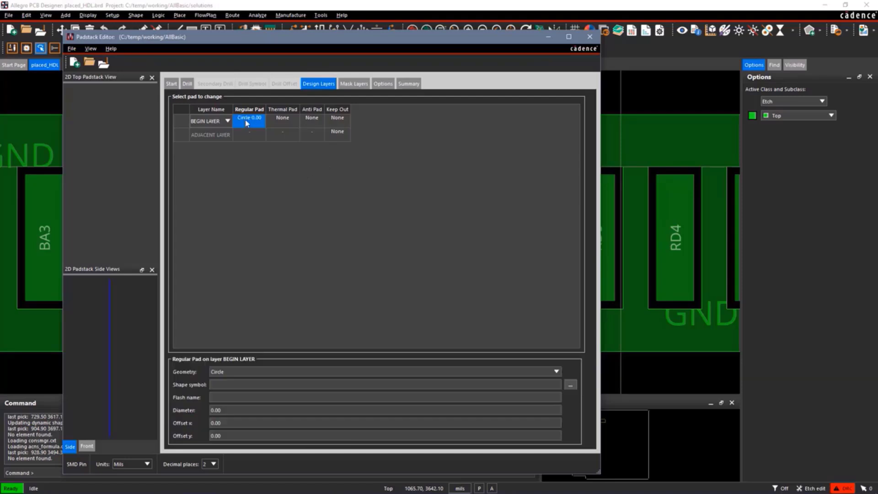
pyautogui.click(557, 372)
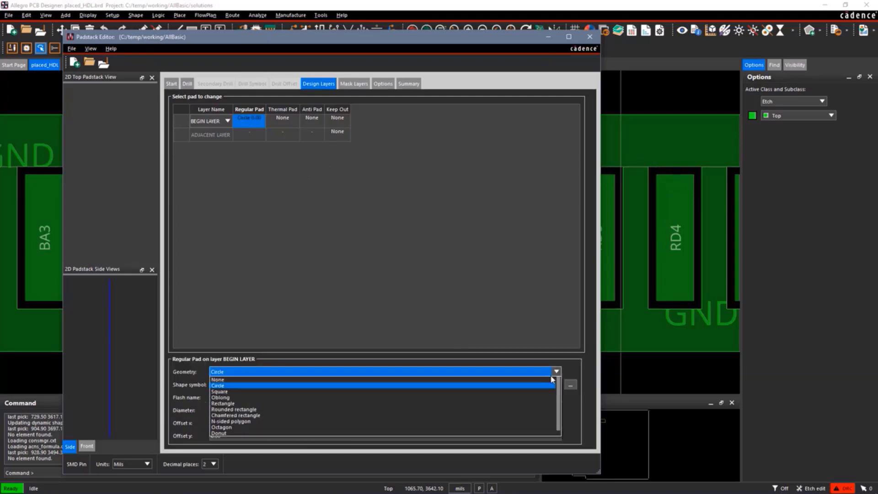
pyautogui.click(303, 404)
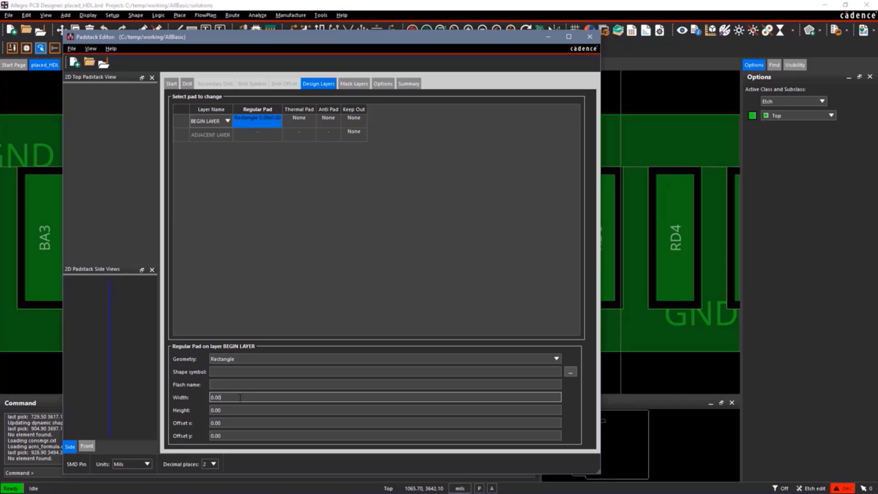
pyautogui.doubleClick(239, 397)
pyautogui.write('76')
pyautogui.press('Tab')
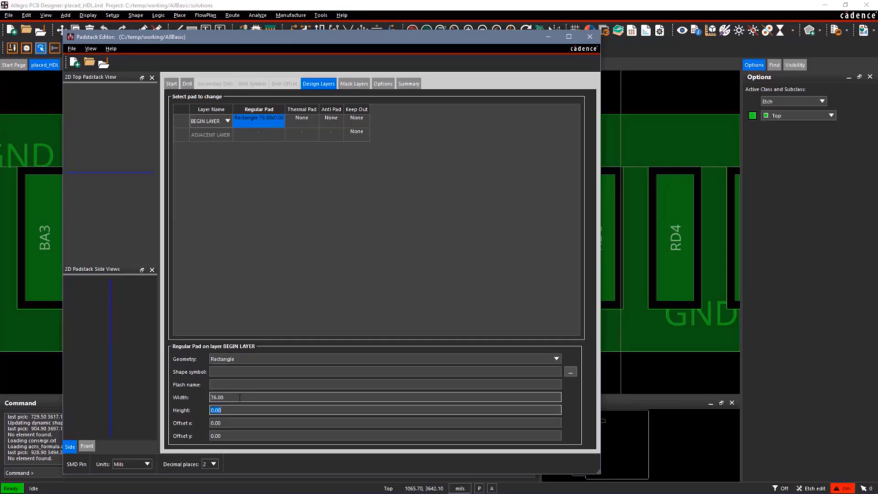
pyautogui.write('24')
pyautogui.press('Tab')
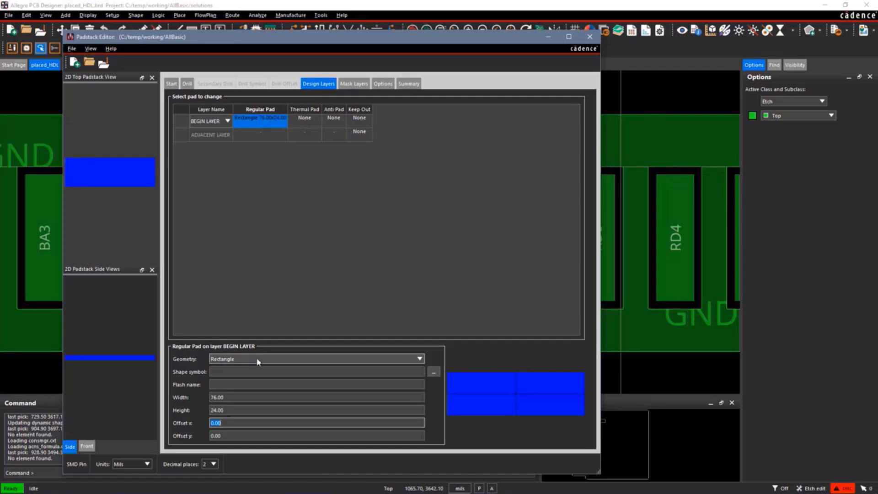
# Define the thermal pad on BEGIN LAYER as a rectangle 96 mils wide and 44 mils high.
pyautogui.click(301, 125)
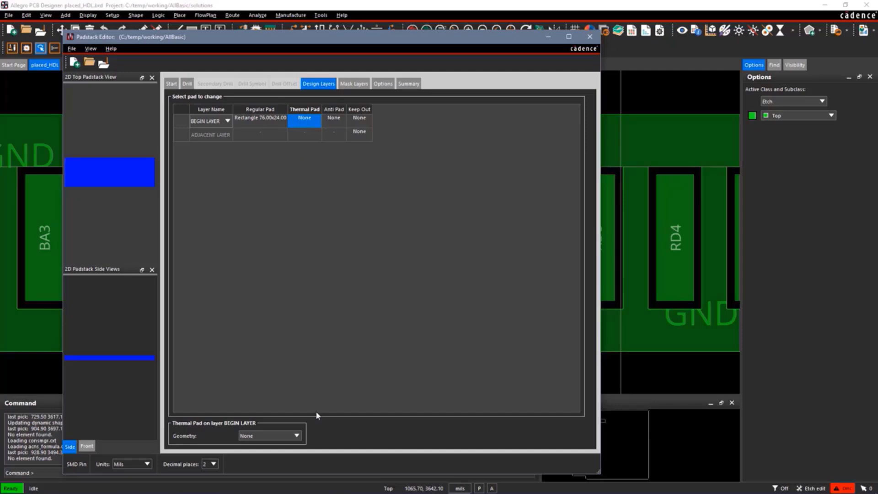
pyautogui.click(296, 436)
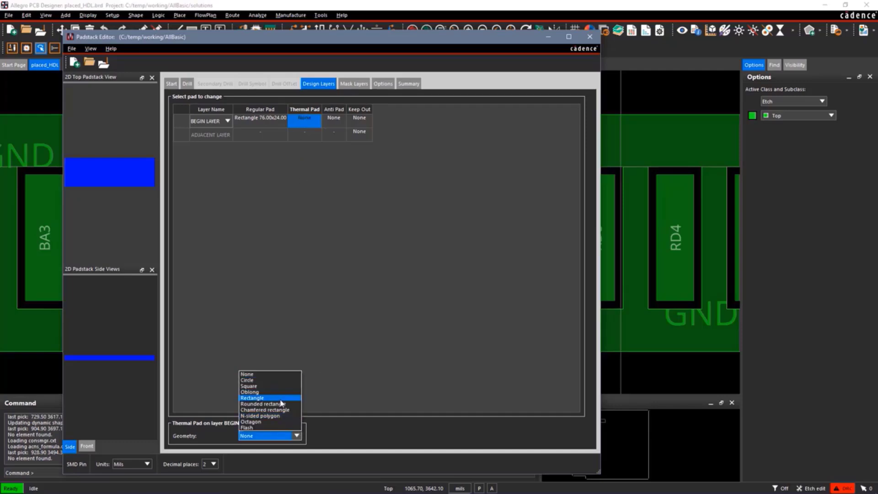
pyautogui.click(282, 396)
pyautogui.doubleClick(231, 399)
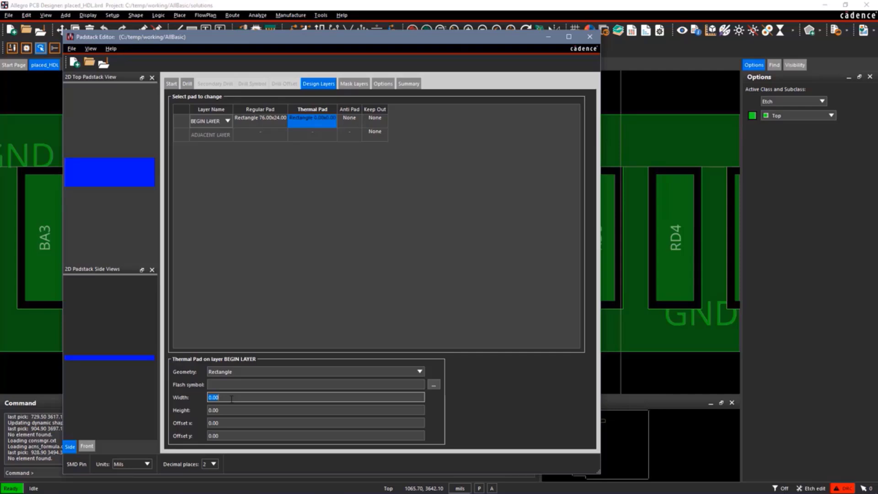
pyautogui.write('96')
pyautogui.press('Tab')
pyautogui.write('44')
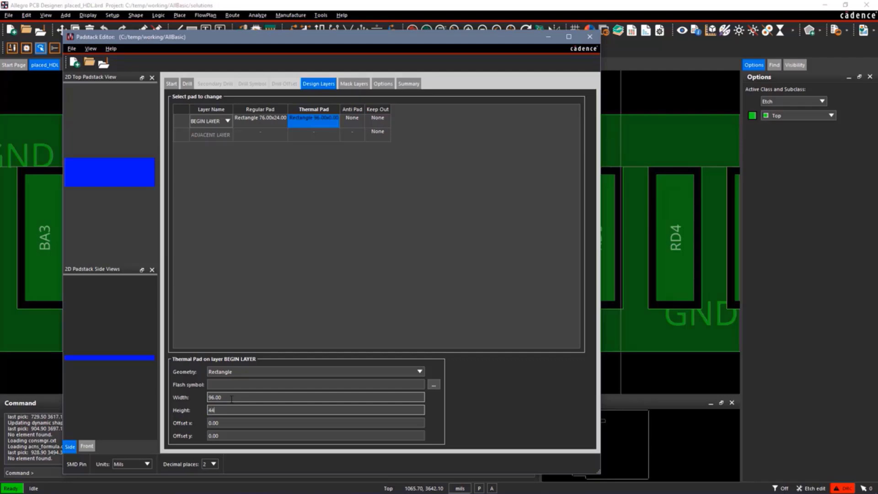
pyautogui.press('Tab')
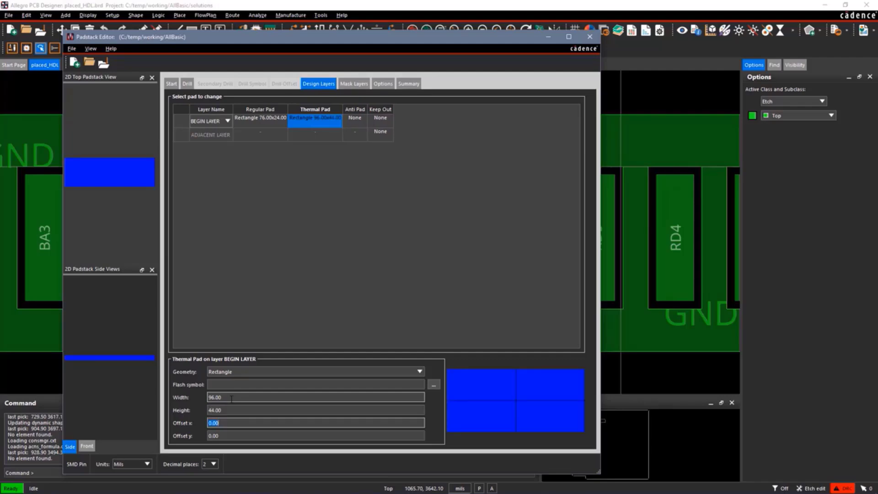
# Define the anti pad on BEGIN LAYER as a rectangle 96 mils wide and 44 mils high.
pyautogui.click(350, 122)
pyautogui.click(296, 436)
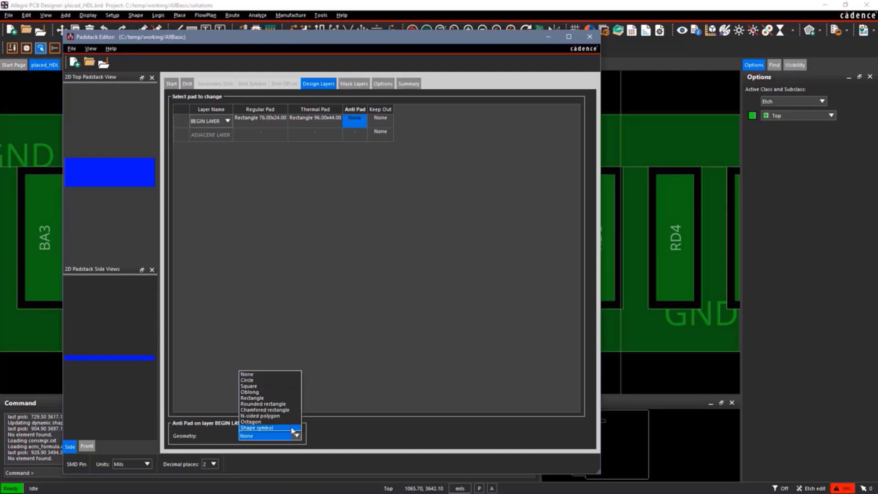
pyautogui.click(273, 398)
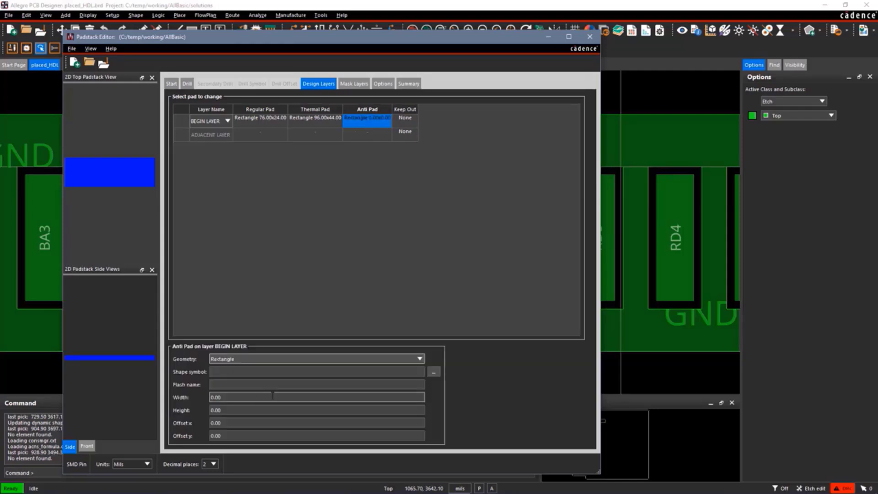
pyautogui.click(229, 395)
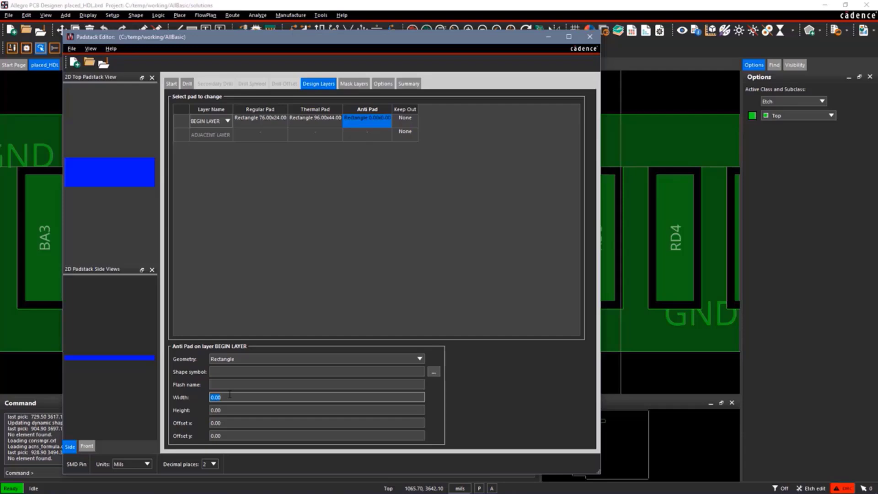
pyautogui.write('96')
pyautogui.press('Tab')
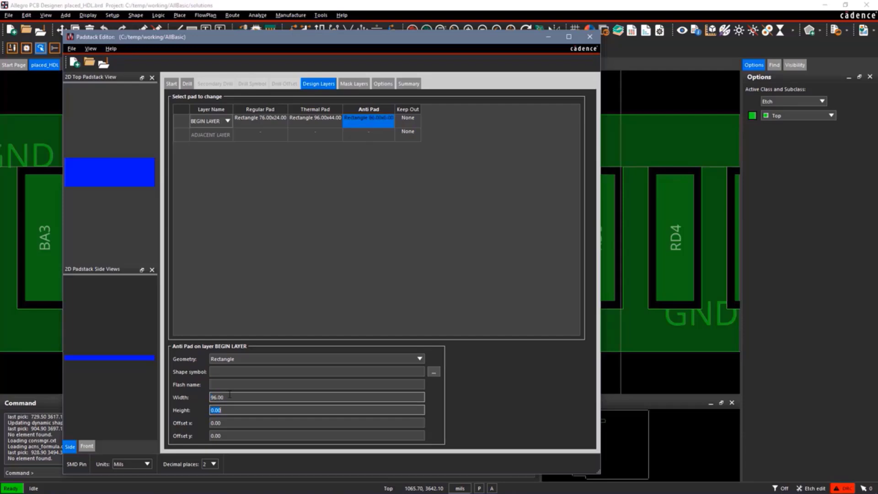
pyautogui.write('44')
pyautogui.press('Tab')
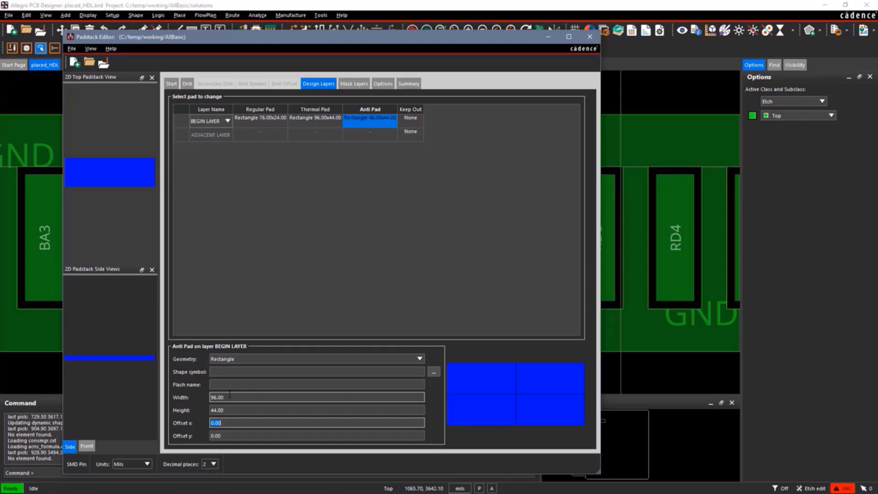
# Define the SOLDERMASK_TOP pad as a rectangle 86 mils wide and 34 mils high.
pyautogui.click(350, 85)
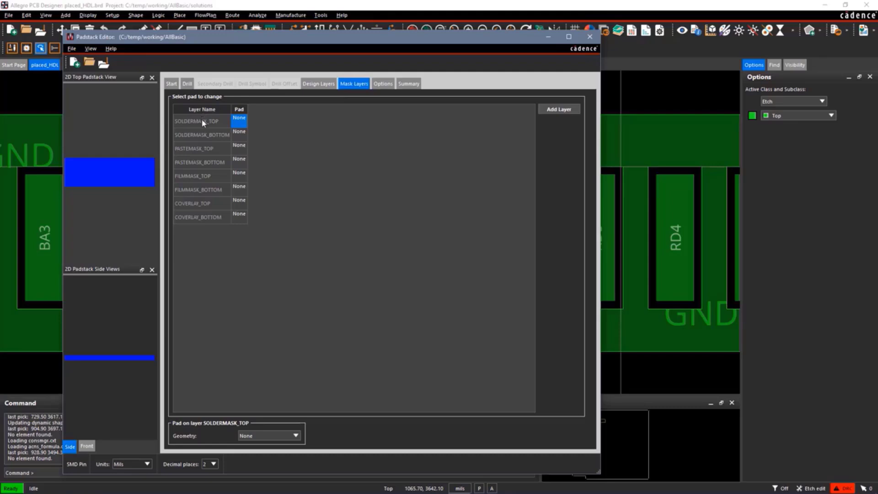
pyautogui.click(232, 123)
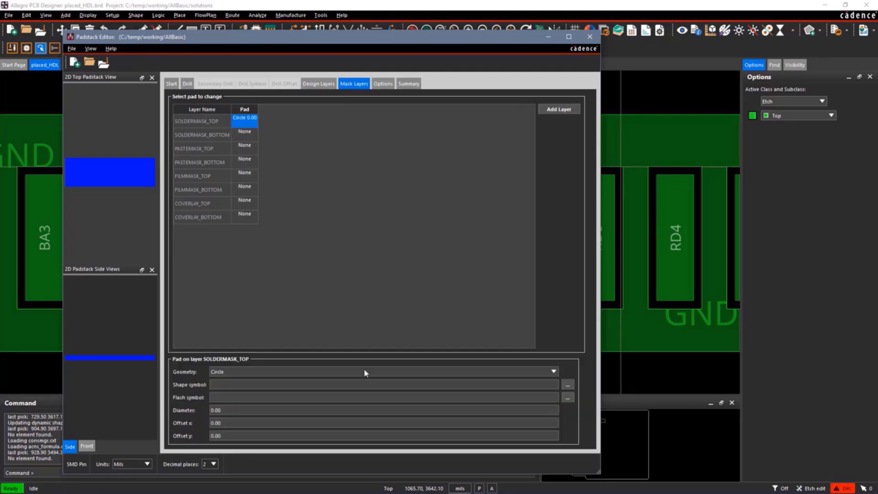
pyautogui.click(554, 373)
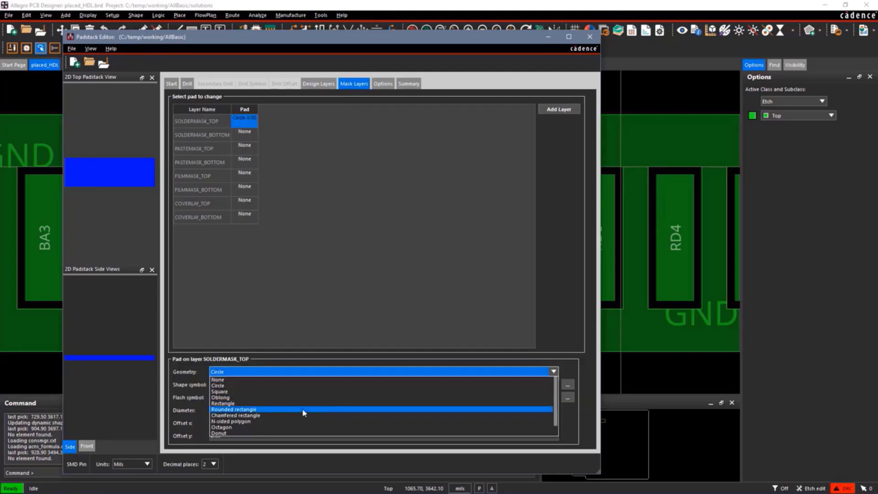
pyautogui.click(277, 401)
pyautogui.click(233, 396)
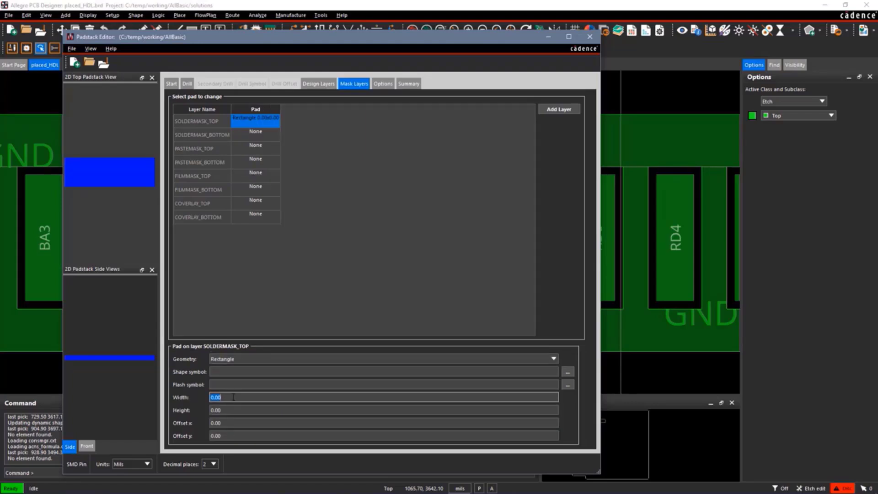
pyautogui.write('86')
pyautogui.press('Tab')
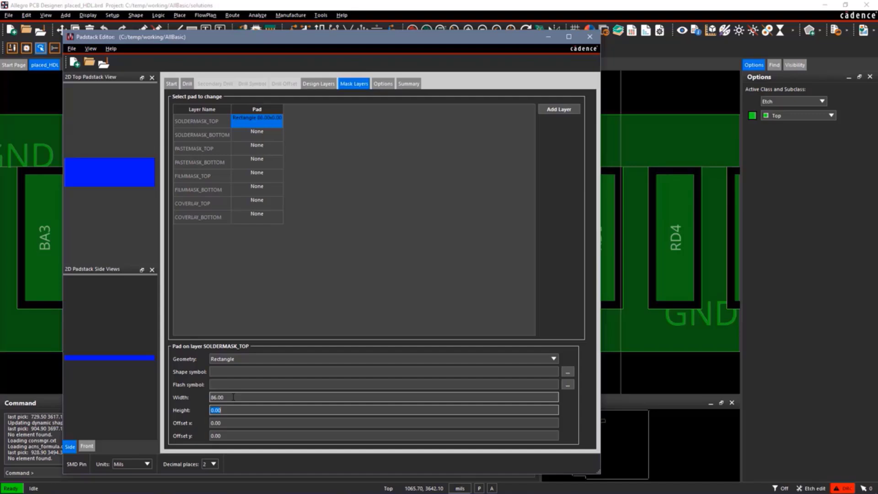
pyautogui.write('34')
pyautogui.press('Tab')
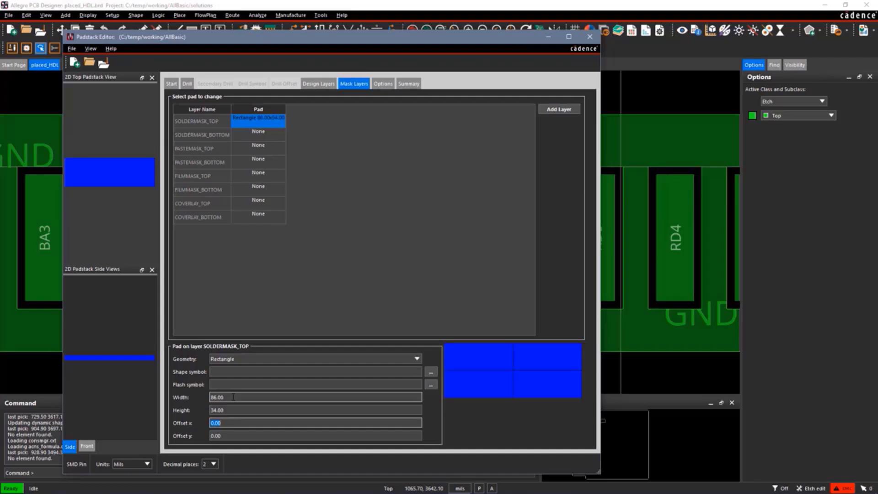
# Define the PASTEMASK_TOP pad as a rectangle 76 mils wide and 24 mils high.
pyautogui.click(260, 149)
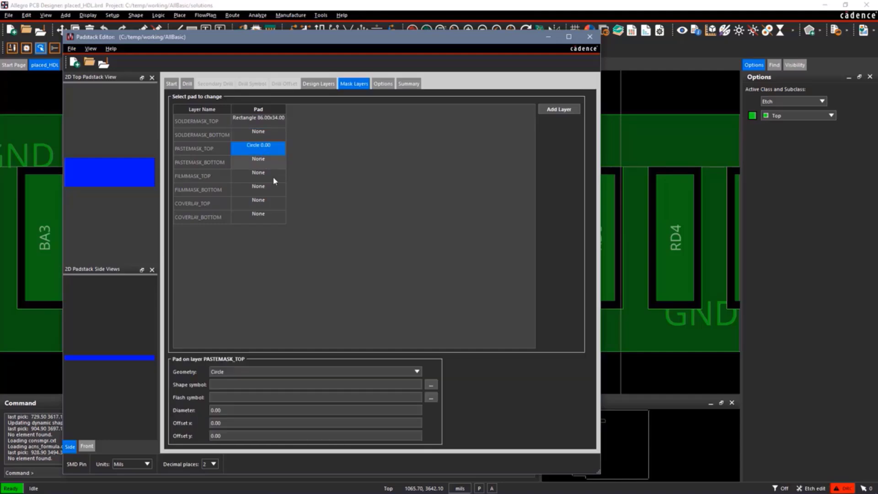
pyautogui.click(416, 371)
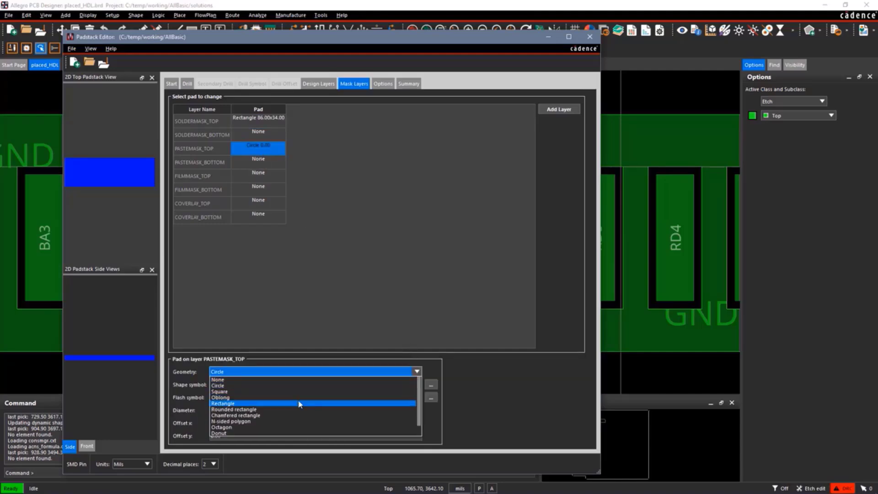
pyautogui.click(303, 403)
pyautogui.doubleClick(224, 397)
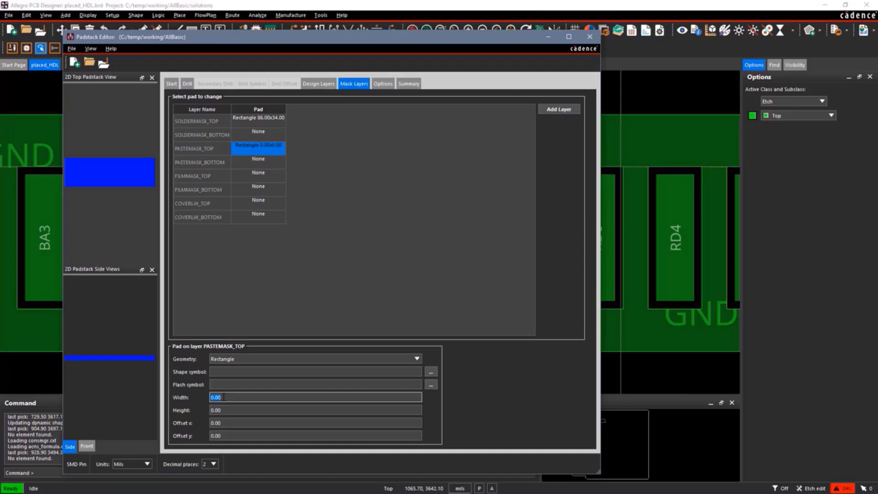
pyautogui.write('76')
pyautogui.press('Tab')
pyautogui.write('24')
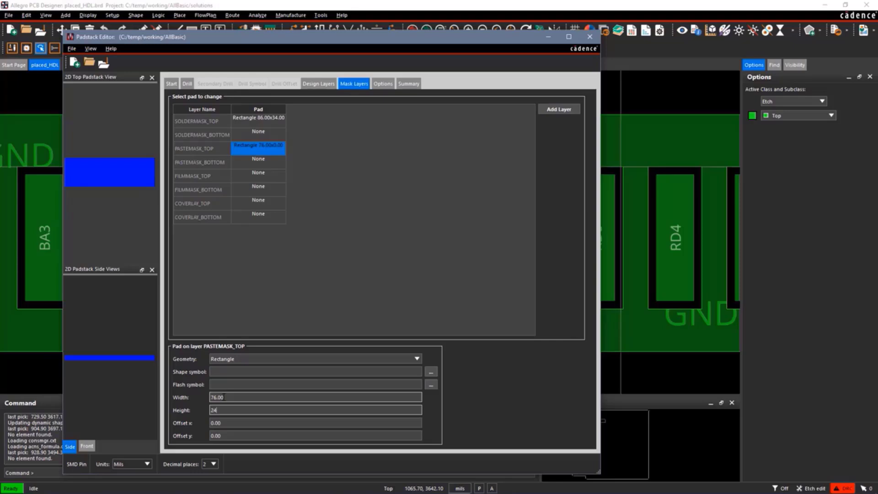
pyautogui.press('Tab')
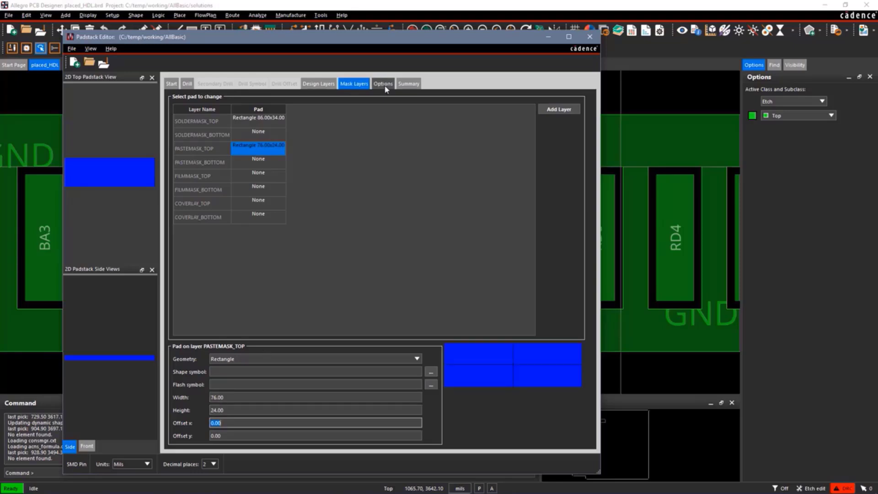
# Check the padstack's usage options and summary, and save the padstack as 76x24smd in the AllBasic folder.
pyautogui.click(383, 84)
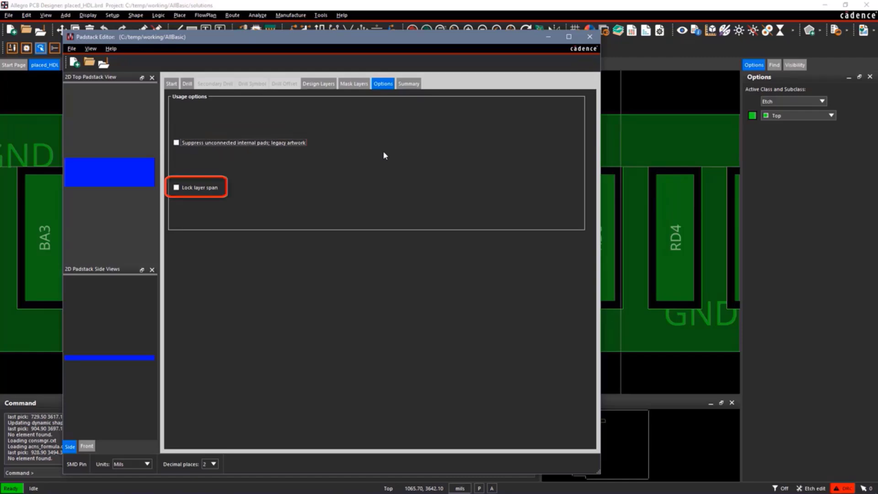
pyautogui.click(408, 84)
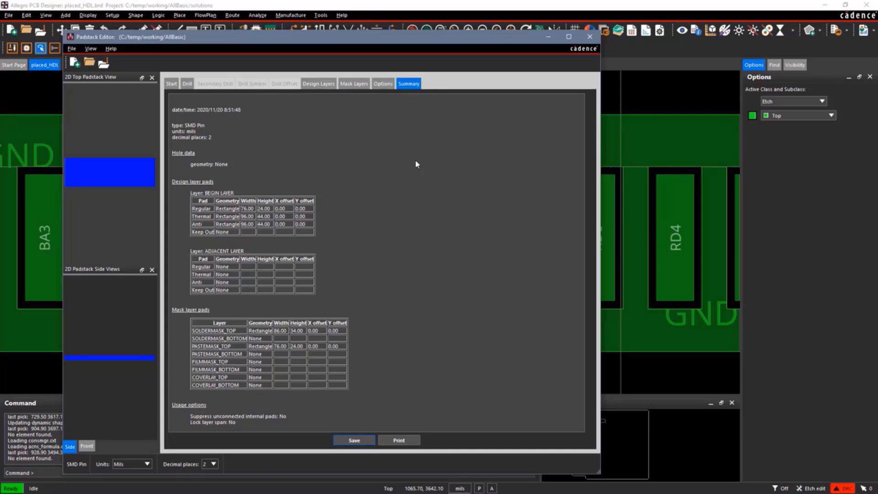
pyautogui.click(73, 49)
pyautogui.click(100, 122)
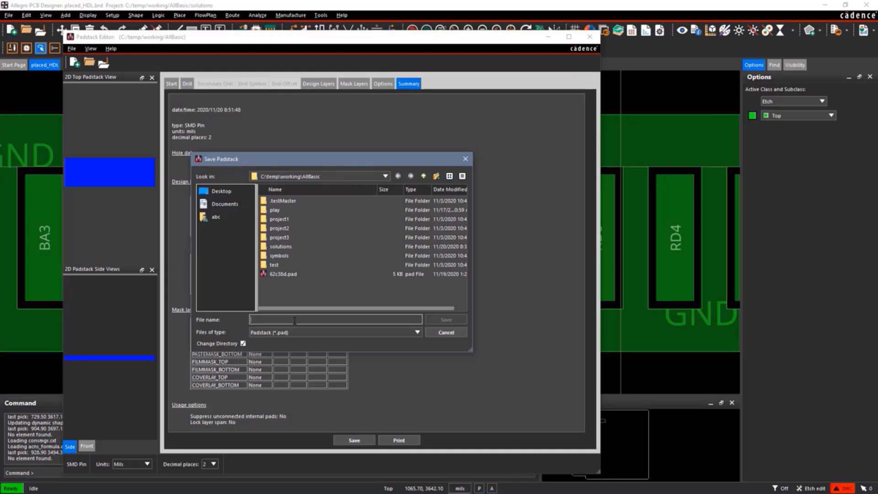
pyautogui.write('76x24s')
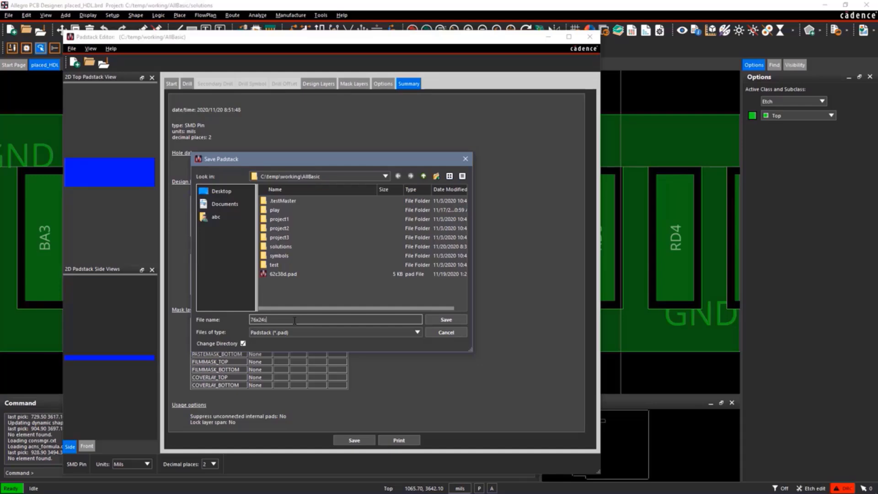
pyautogui.write('md')
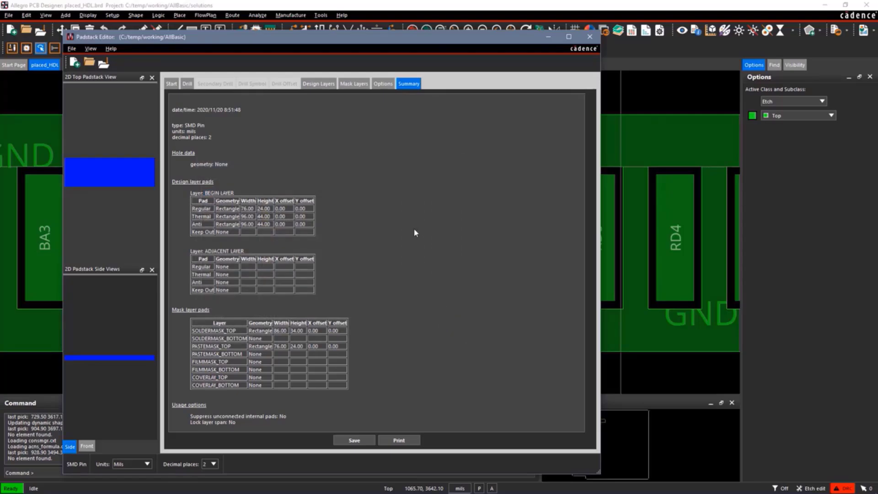
# Review the thermal and anti pad definitions on the design layers, and return to the board layout in Allegro PCB Designer.
pyautogui.click(321, 86)
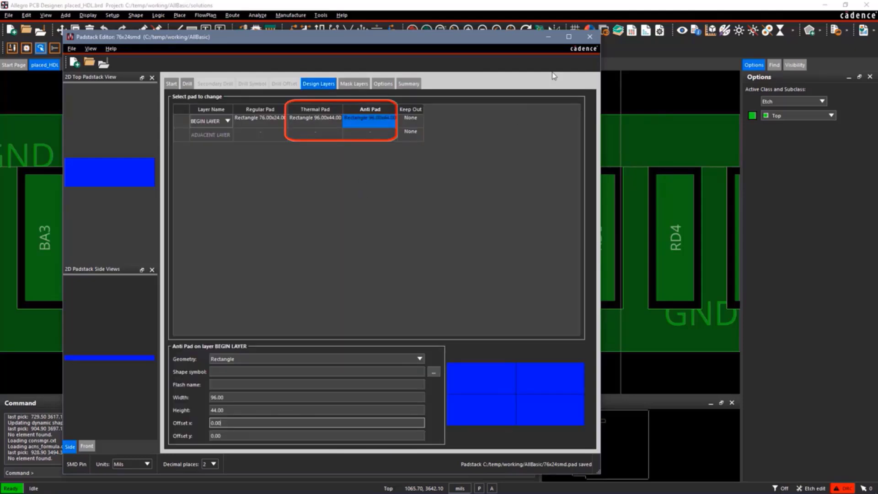
pyautogui.click(548, 36)
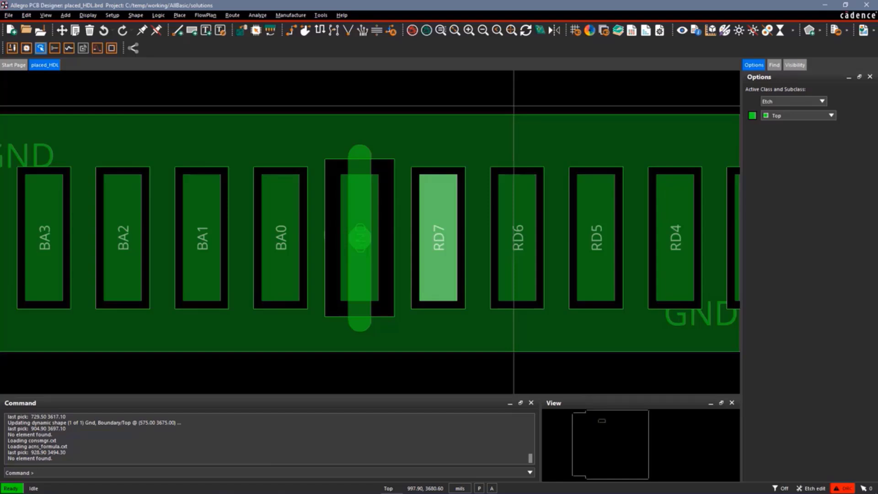
# Open the design padstack definition of pin RD7 for editing, and move its editor window aside to uncover the neighbouring pin.
pyautogui.click(321, 15)
pyautogui.moveTo(349, 39)
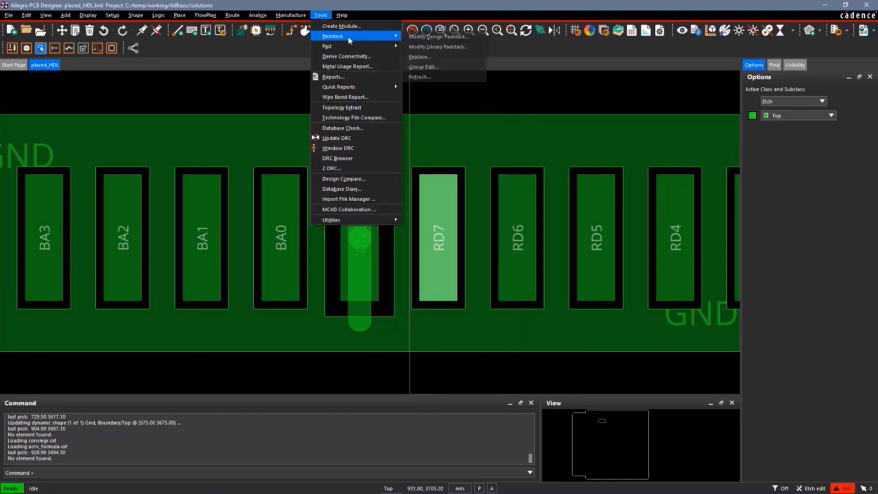
pyautogui.click(438, 36)
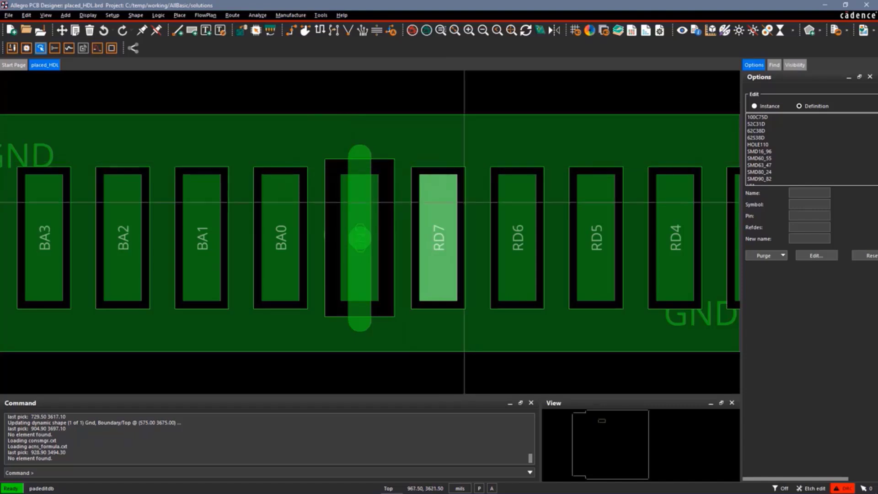
pyautogui.click(434, 236)
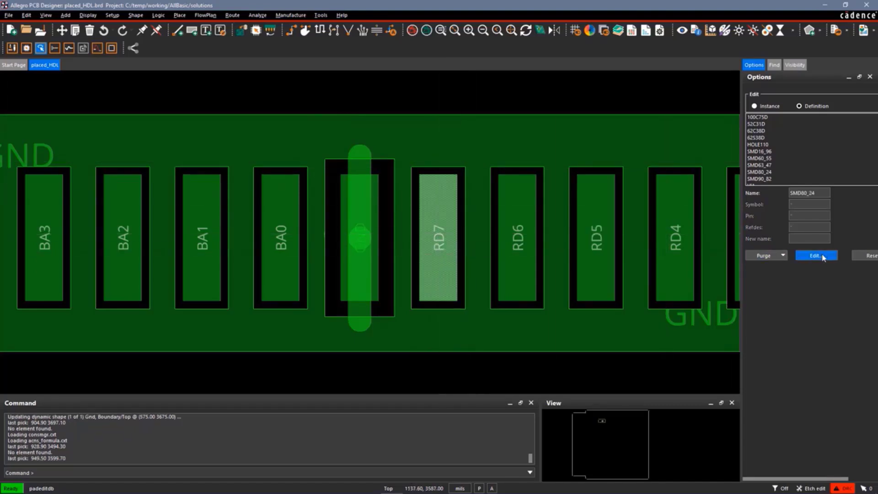
pyautogui.click(823, 256)
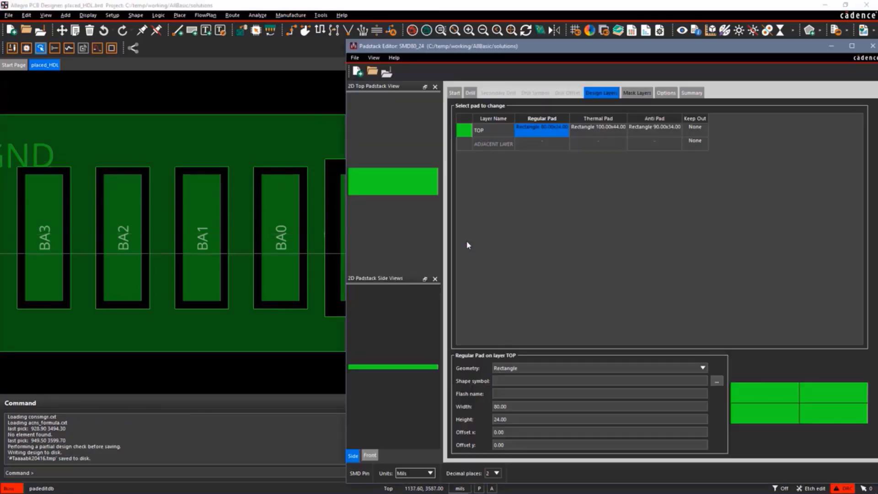
pyautogui.moveTo(399, 50); pyautogui.dragTo(458, 33)
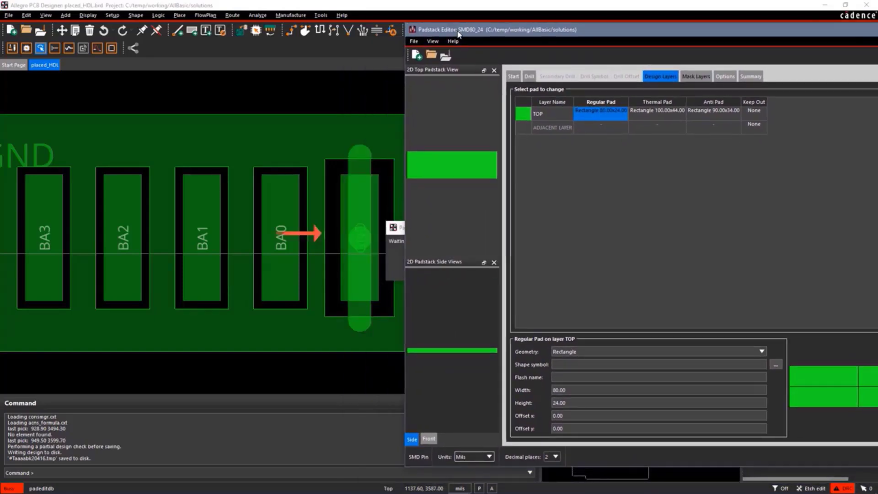